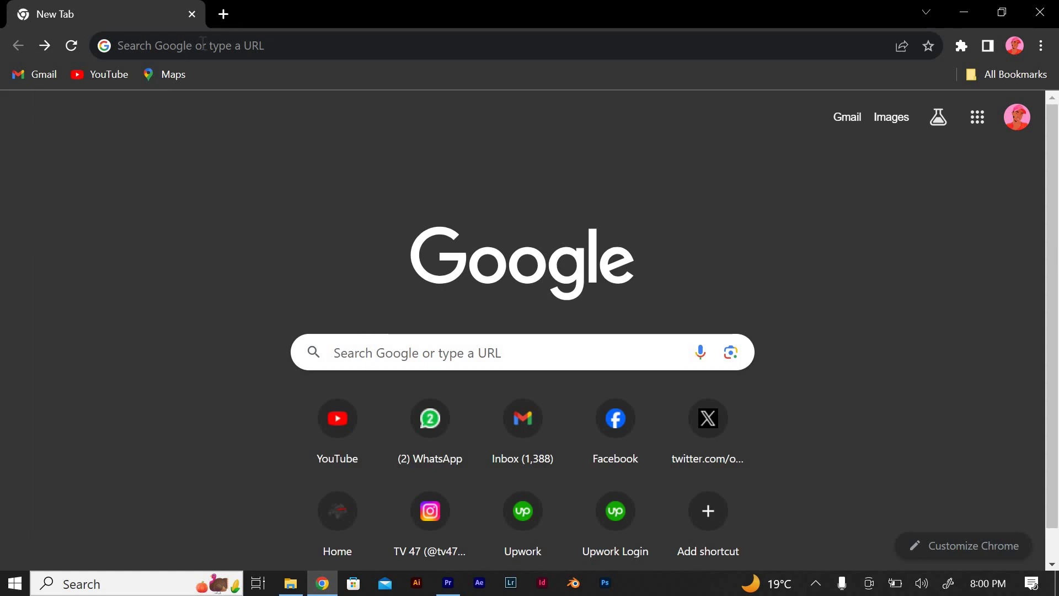
- Search Google for 'vscode visual studio' using the address bar suggestion
left_click(165, 45)
left_click(202, 284)
type("vscode visual studio")
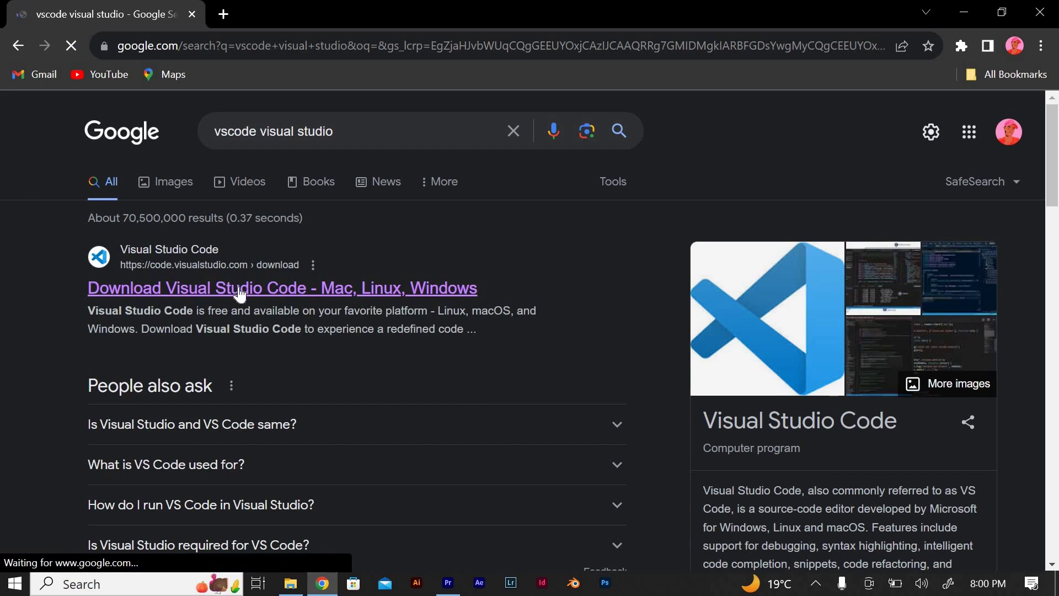
- View the Visual Studio Code download page, then return to the VS Code editor
left_click(238, 287)
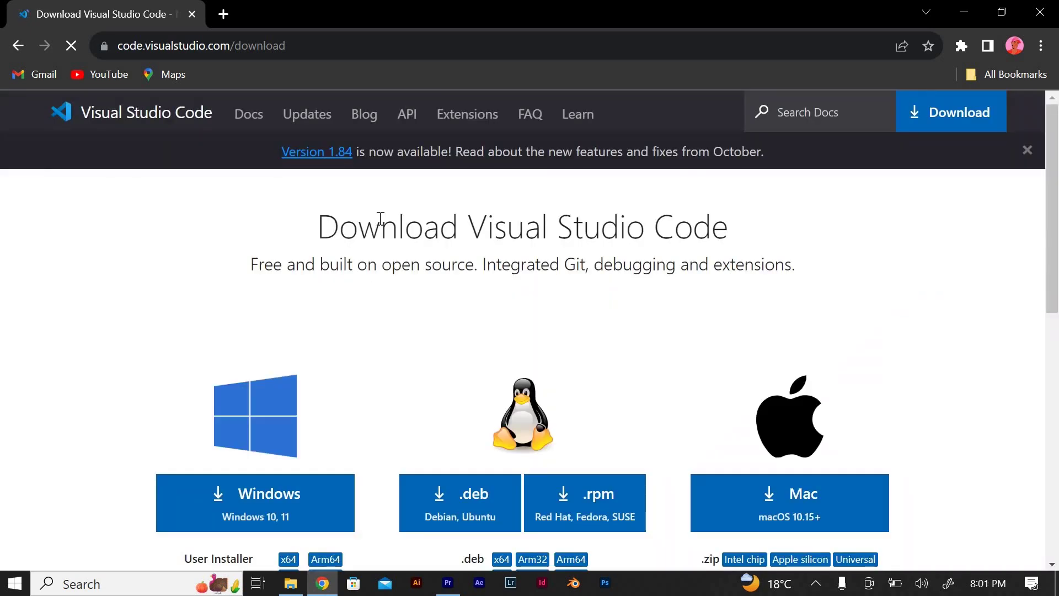
scroll(367, 287, "down", 2)
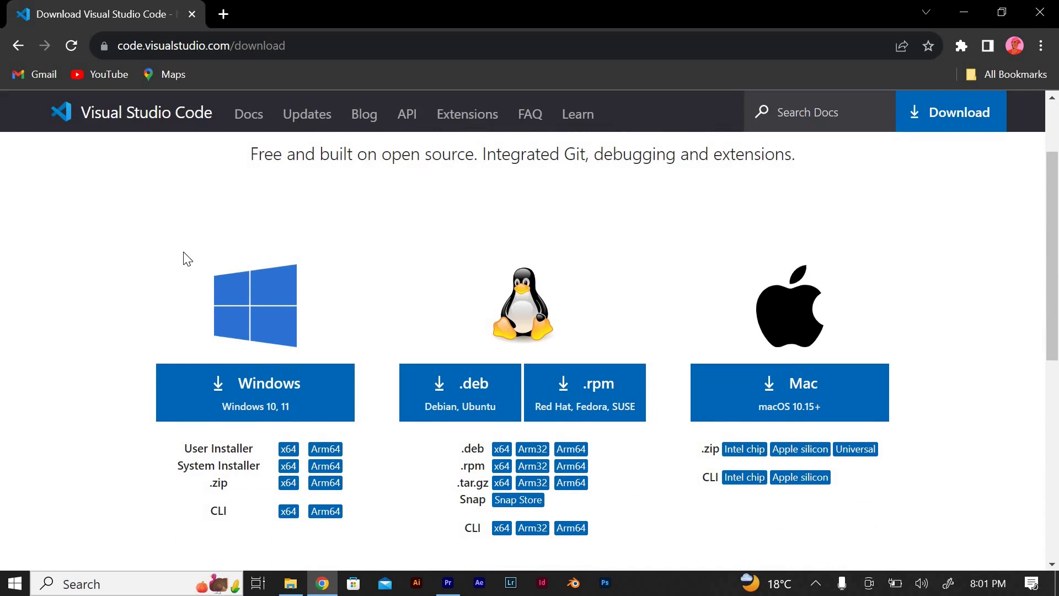
scroll(183, 257, "down", 2)
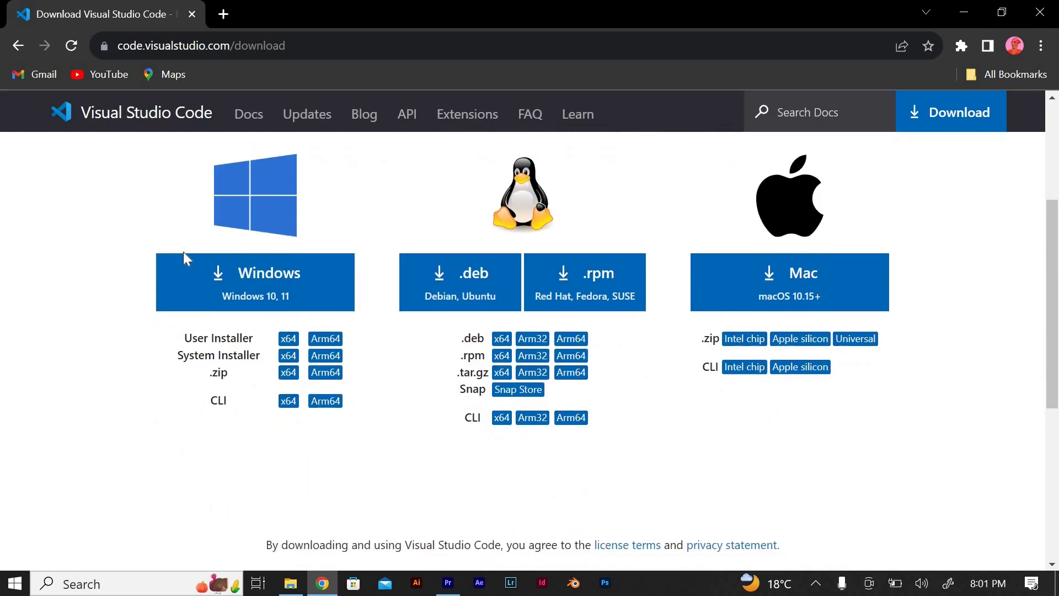
scroll(183, 257, "up", 2)
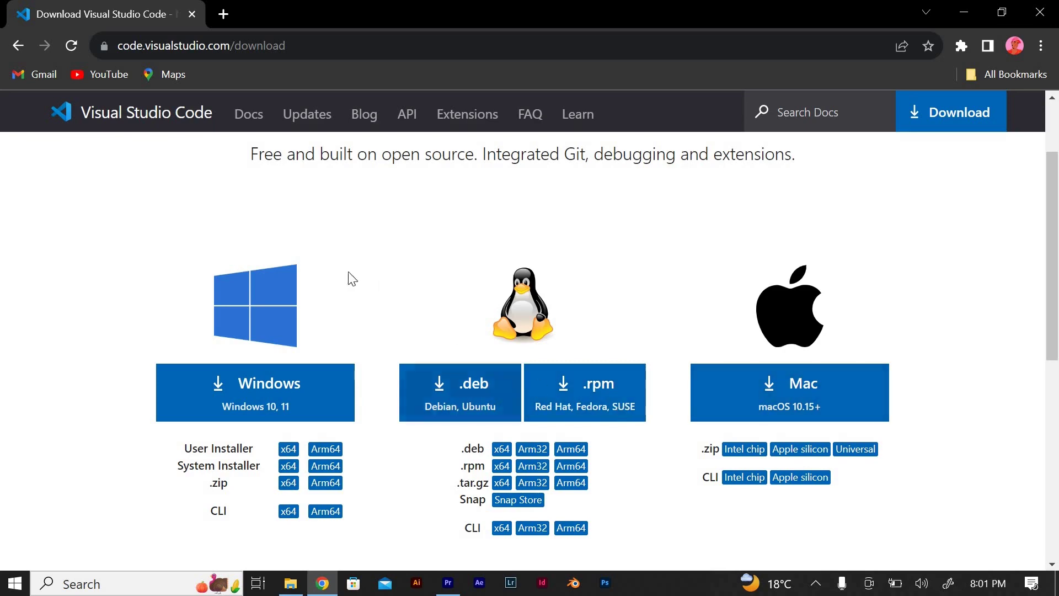
key("alt+Tab")
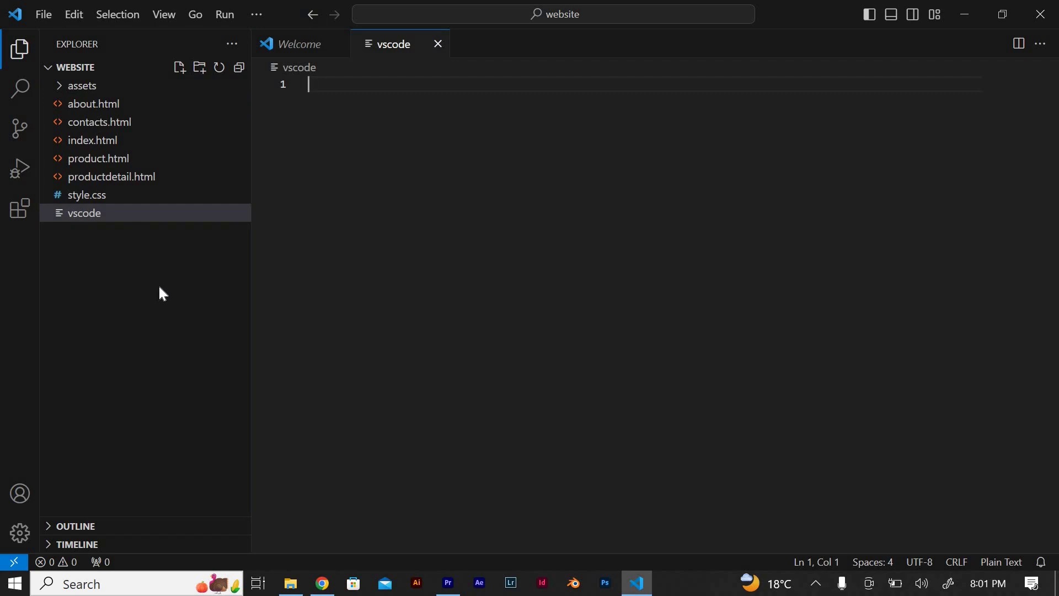
left_click(61, 90)
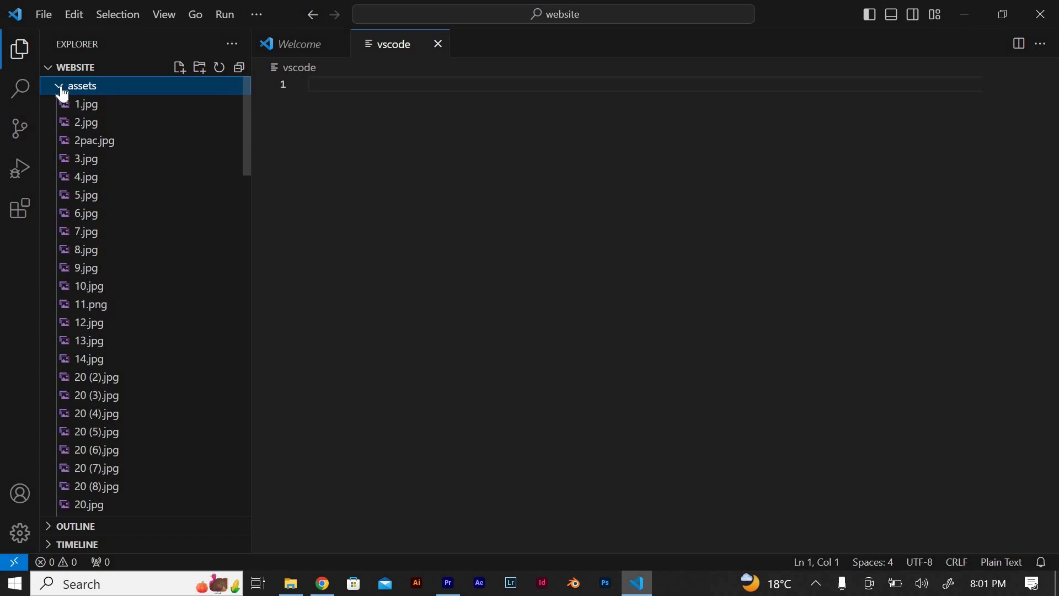
left_click(61, 89)
left_click(61, 71)
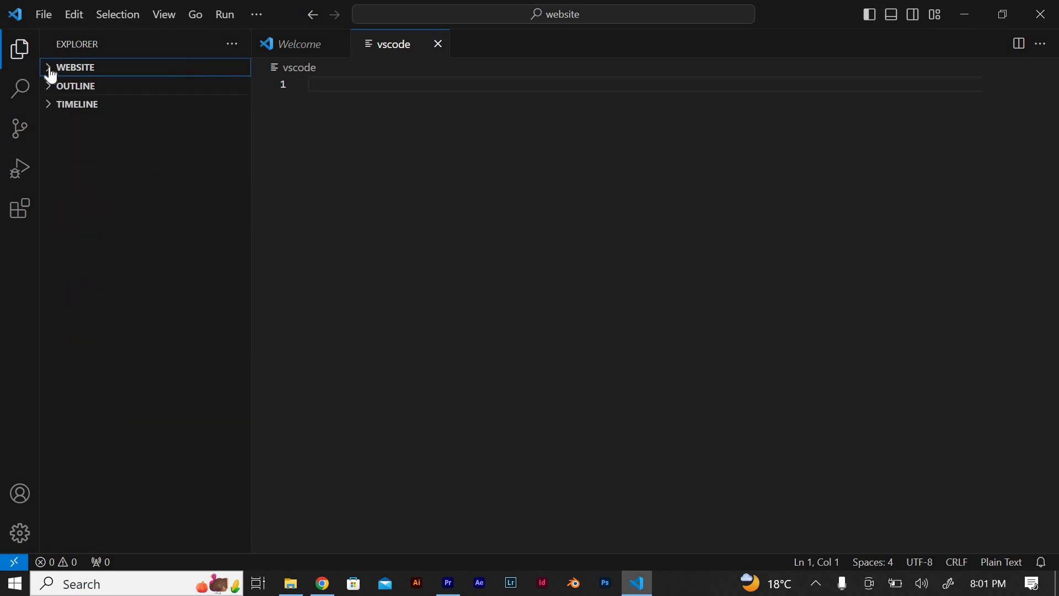
left_click(49, 68)
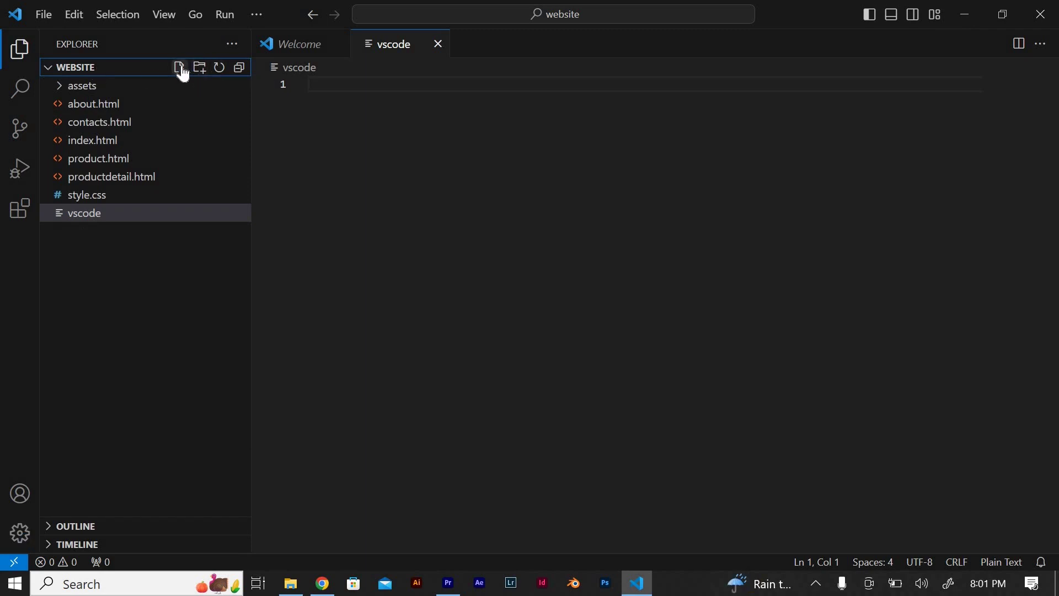
- Create a new file named 'workspace' from the File menu's New File command
left_click(44, 19)
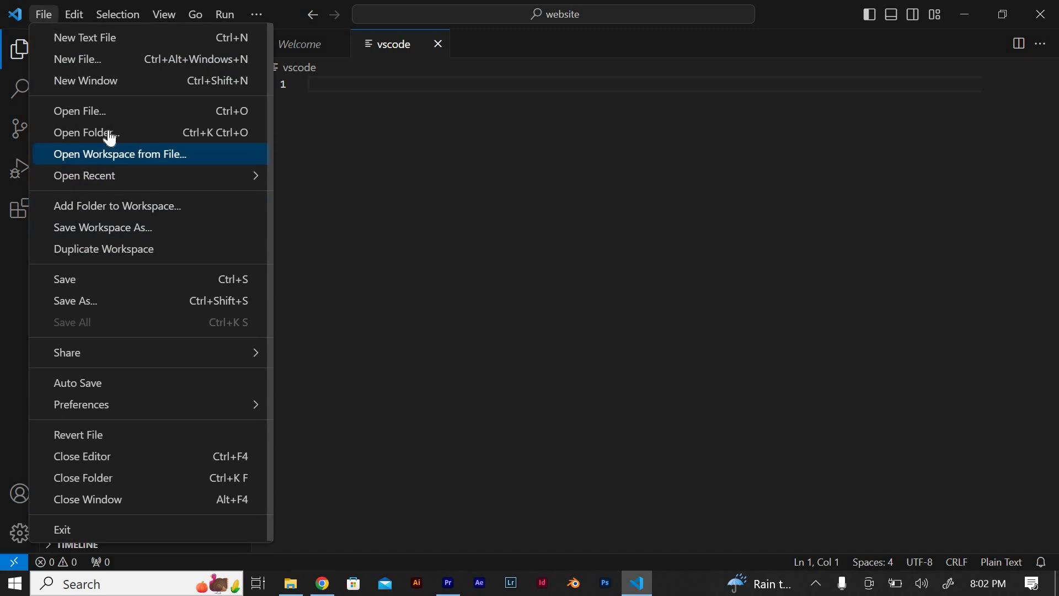
left_click(119, 58)
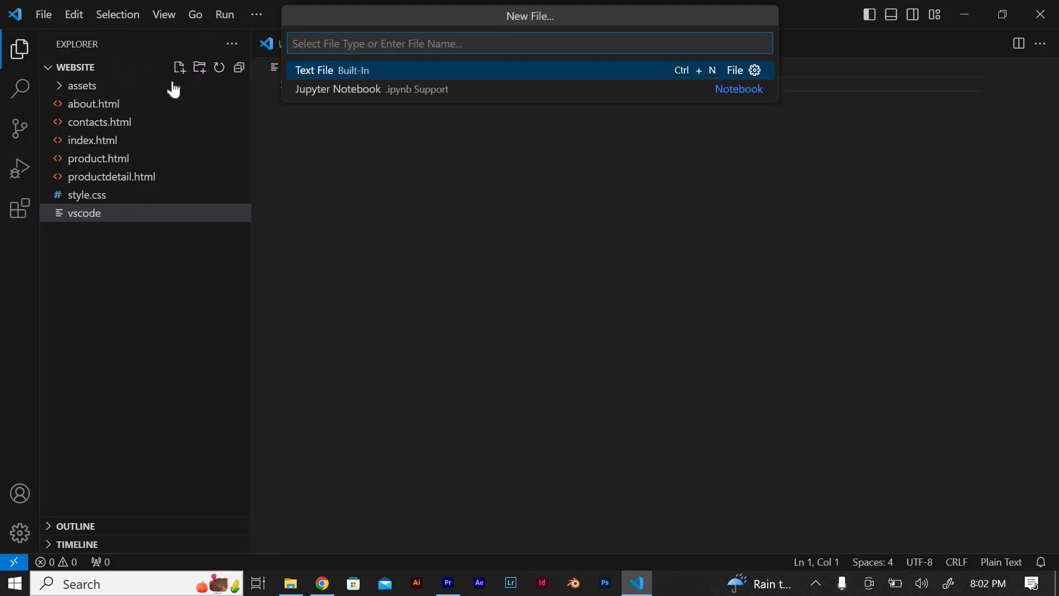
type("w")
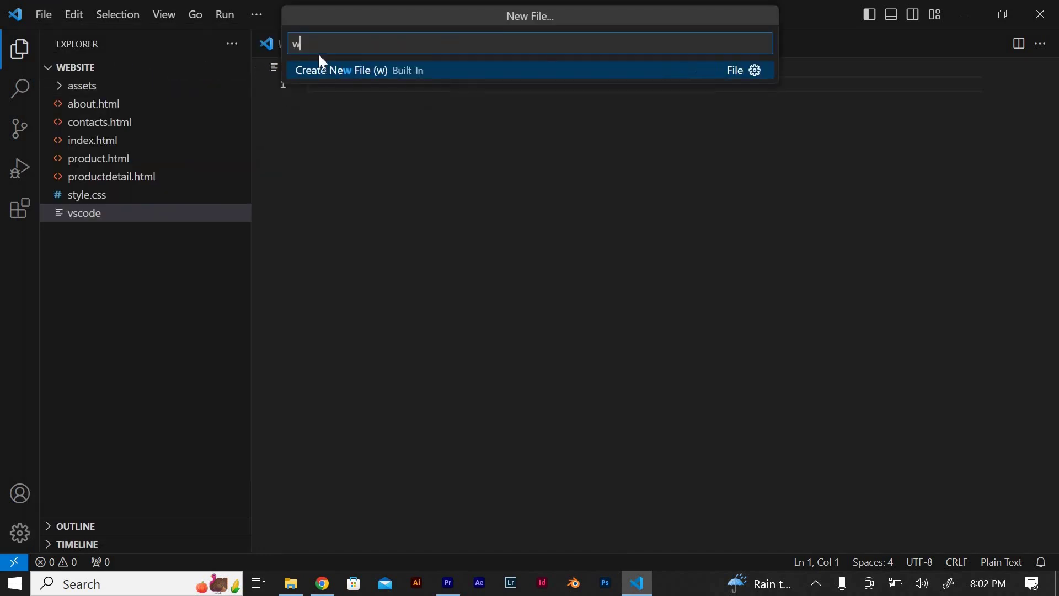
type("orks")
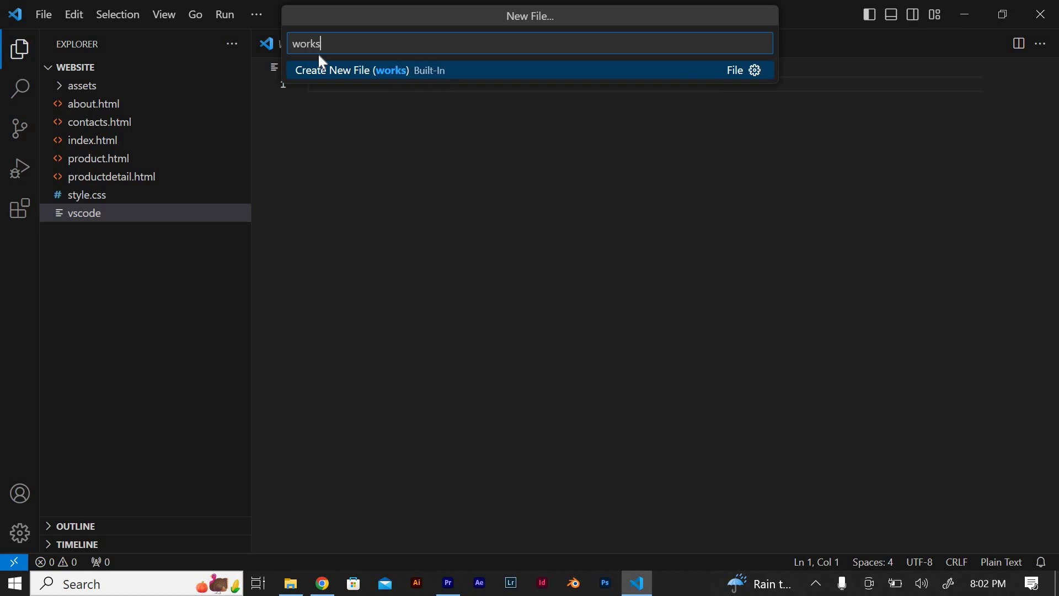
type("pace")
key("Return")
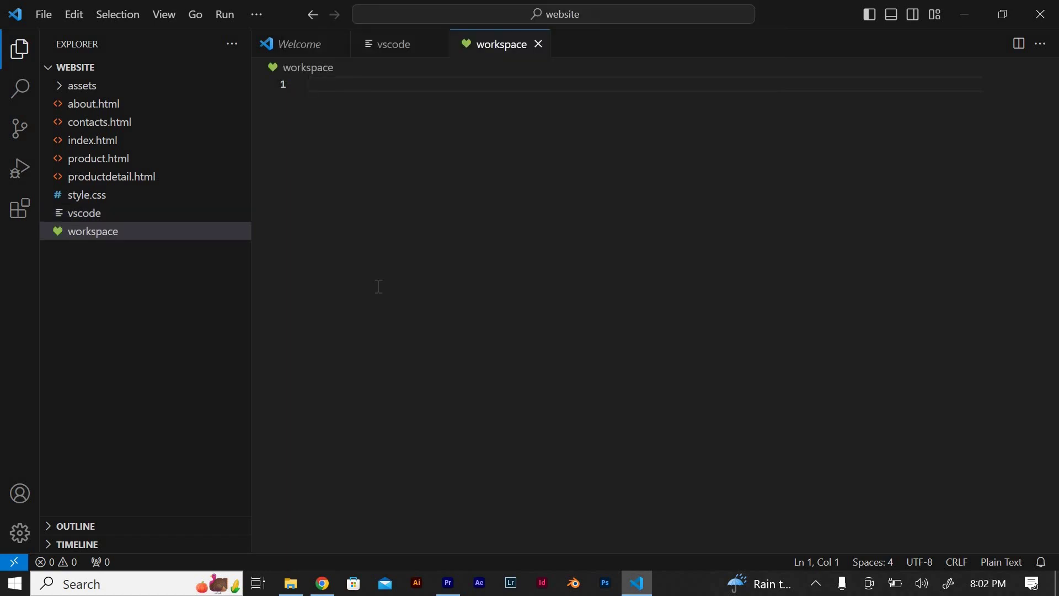
- Delete the 'workspace' file from the Explorer, moving it to the Recycle Bin
mouse_move(145, 273)
left_click(149, 241)
right_click(149, 241)
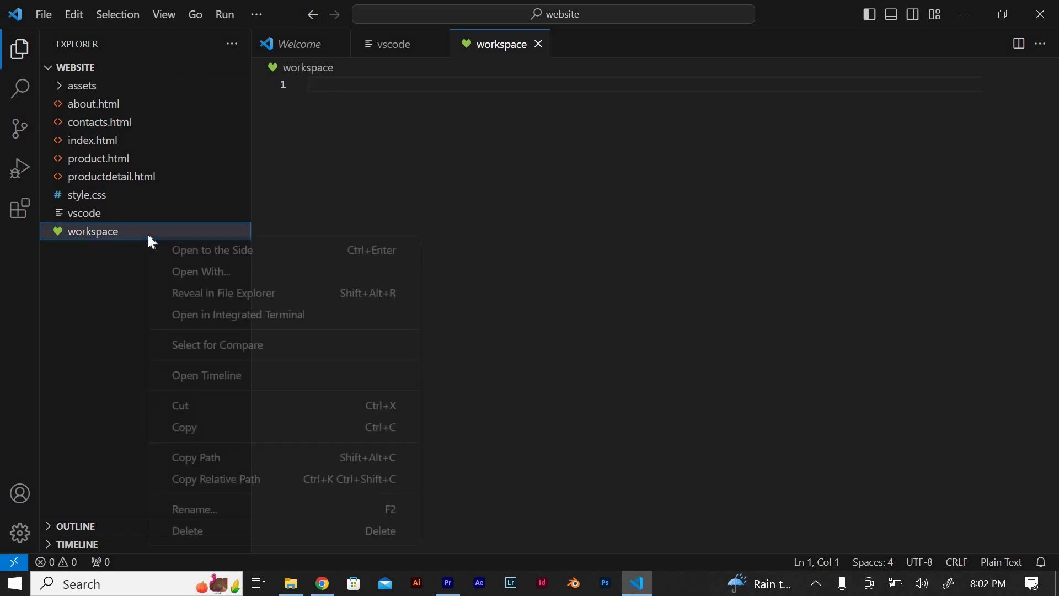
left_click(215, 530)
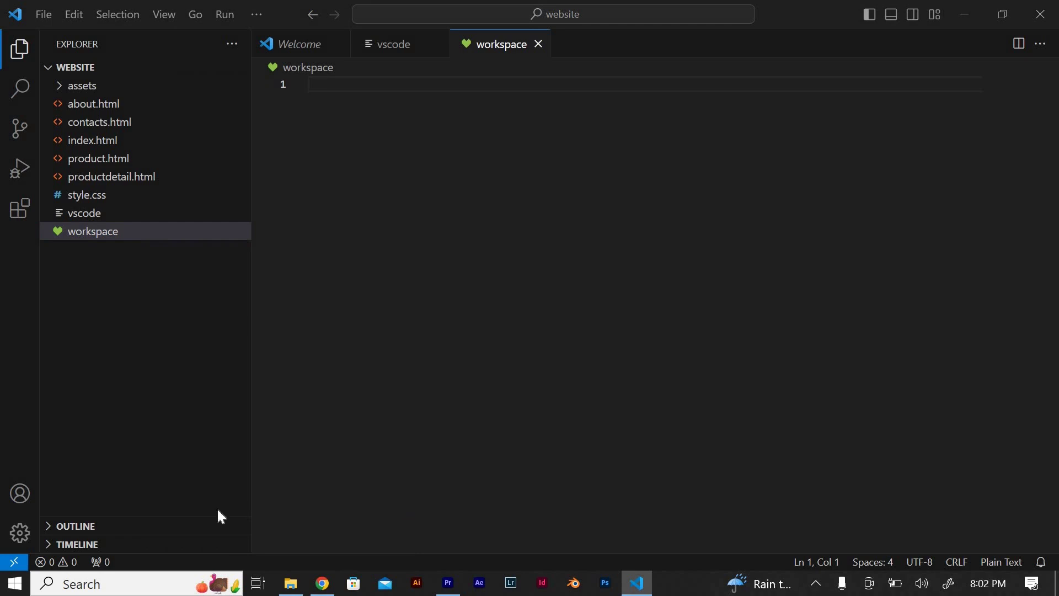
left_click(556, 306)
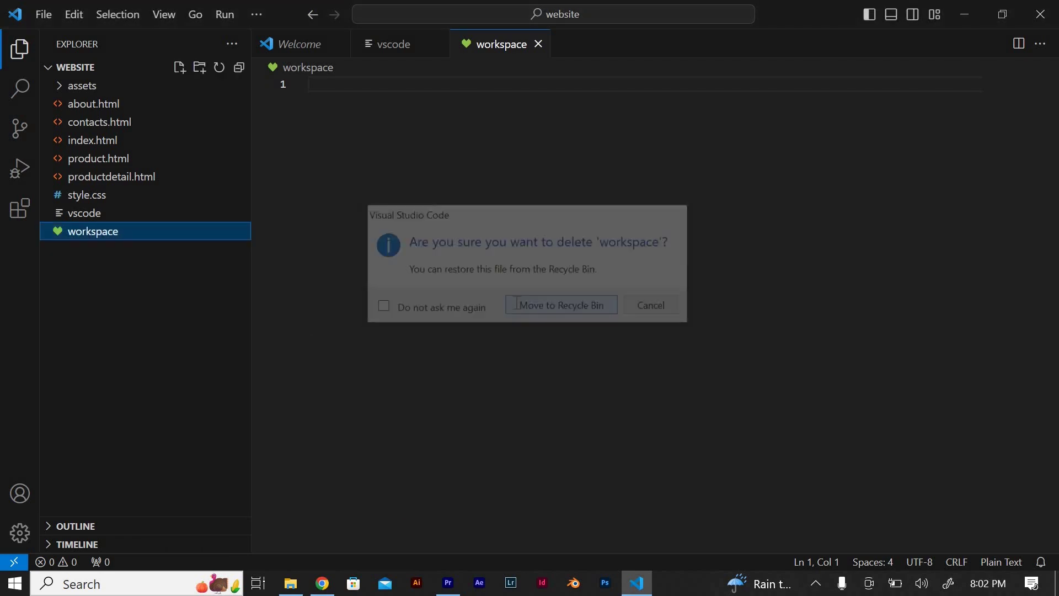